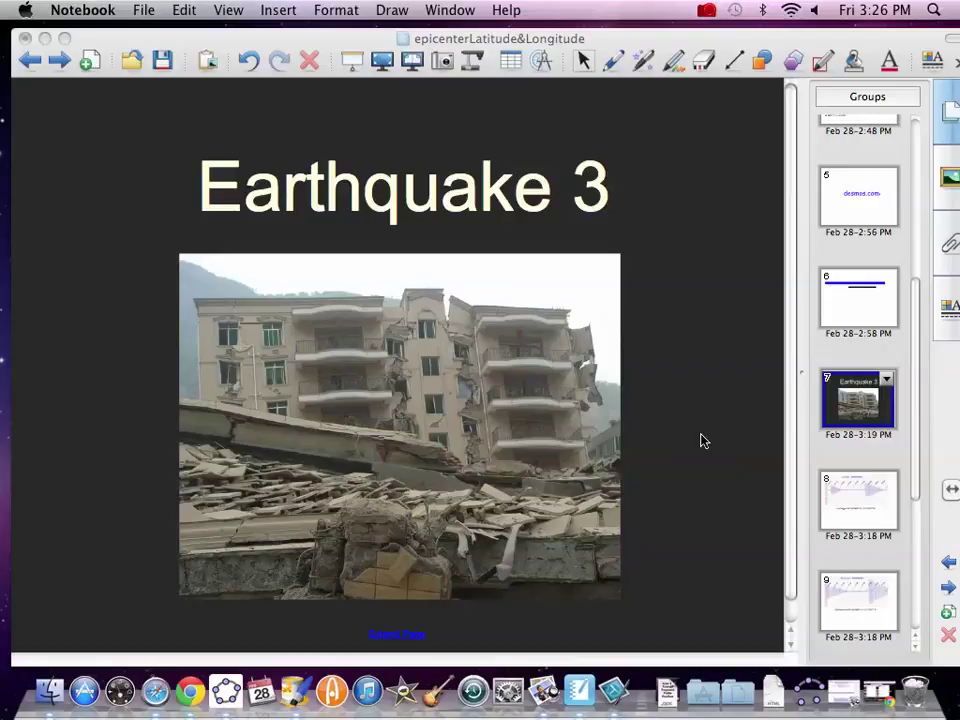
Step: Advance to the Las Vegas seismogram page, then on to the Winnemucca seismogram page
{"action": "key", "text": "Page_Down"}
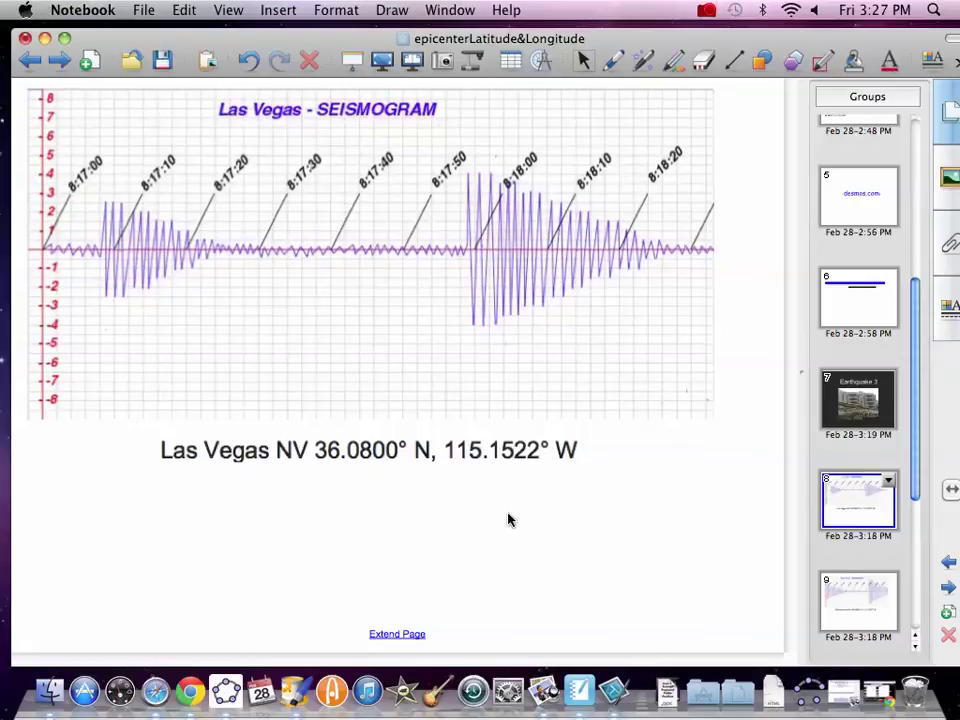
{"action": "key", "text": "Page_Down"}
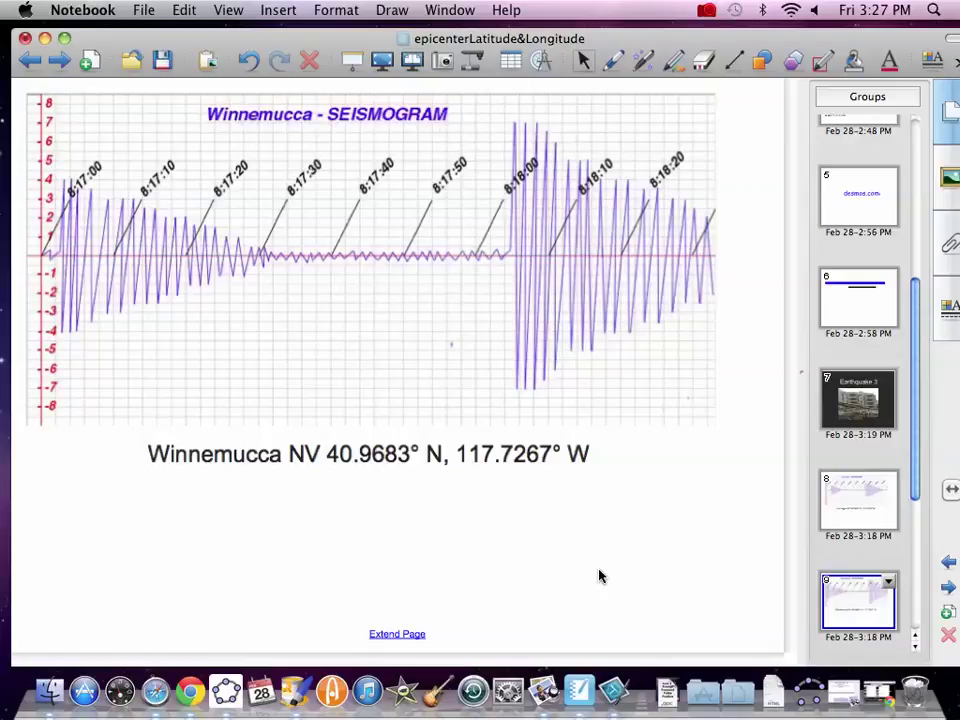
Step: Advance to the Medford Oregon seismogram page (42.3319° N, 122.8619° W)
{"action": "key", "text": "Page_Down"}
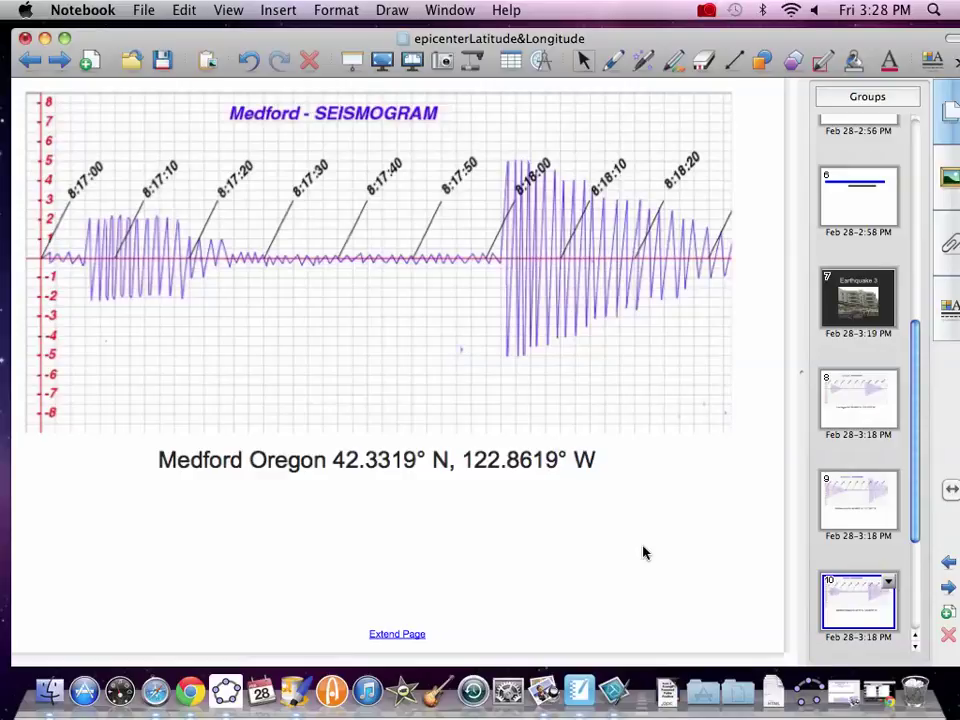
Step: Advance to the S–P time-distance graph, then to the page with the maps web address
{"action": "key", "text": "Page_Down"}
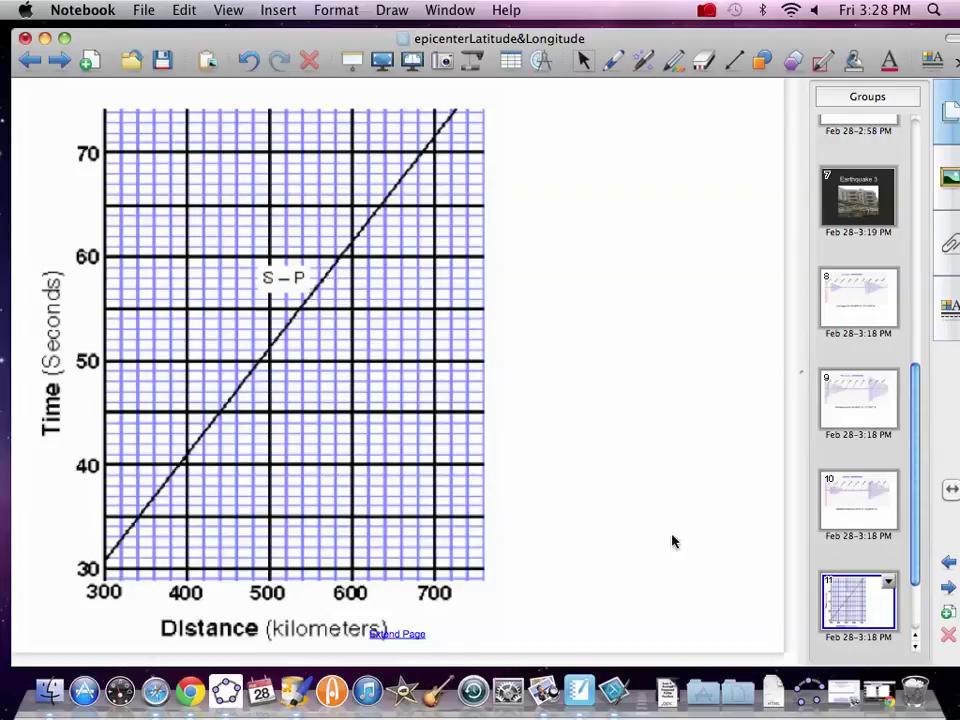
{"action": "key", "text": "Page_Down"}
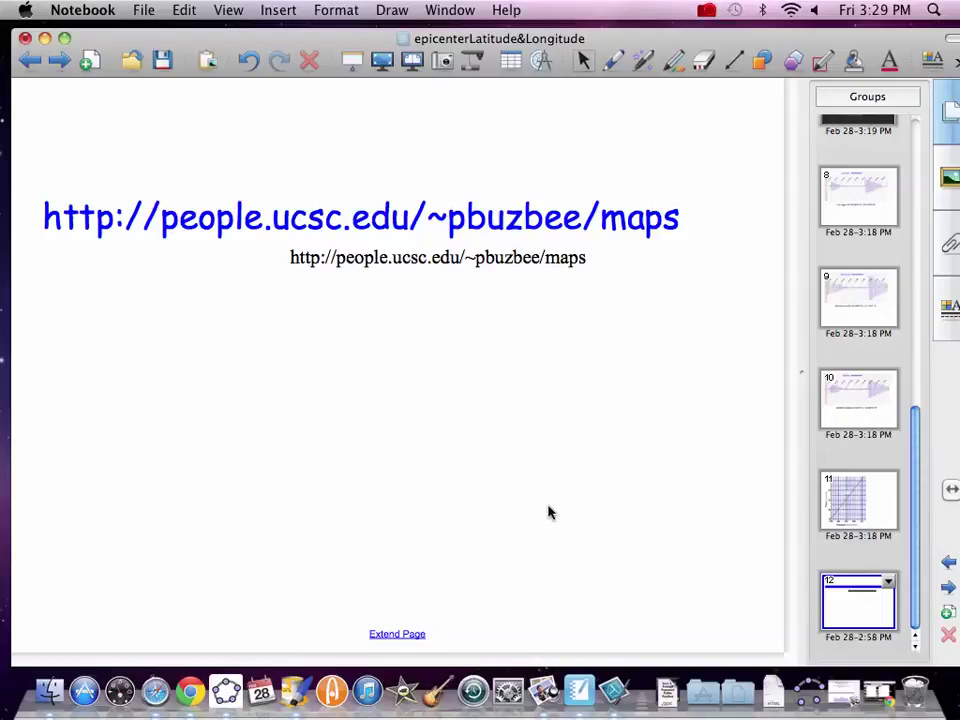
Step: Page back through the S–P graph, Medford and Winnemucca pages to Las Vegas, then jump to the maps link
{"action": "key", "text": "Page_Up"}
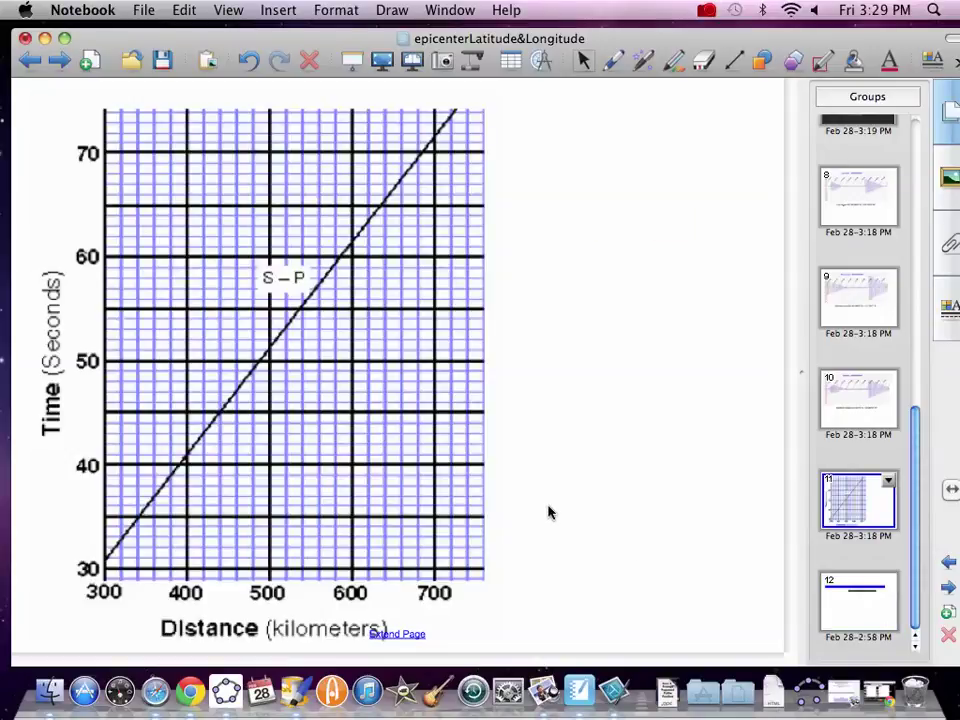
{"action": "key", "text": "Page_Up"}
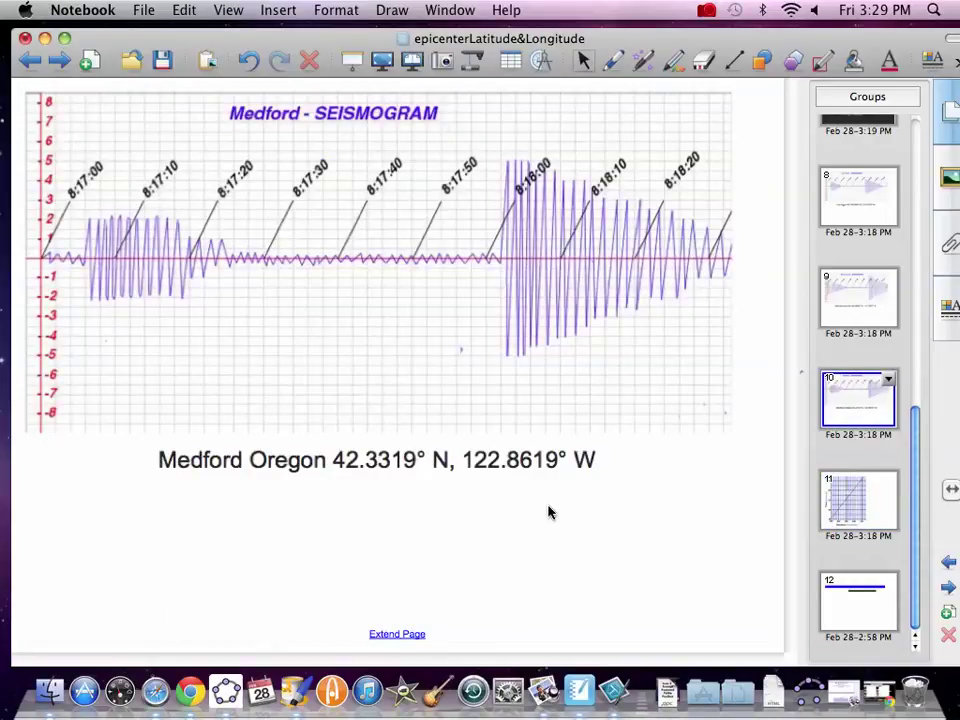
{"action": "key", "text": "Page_Up"}
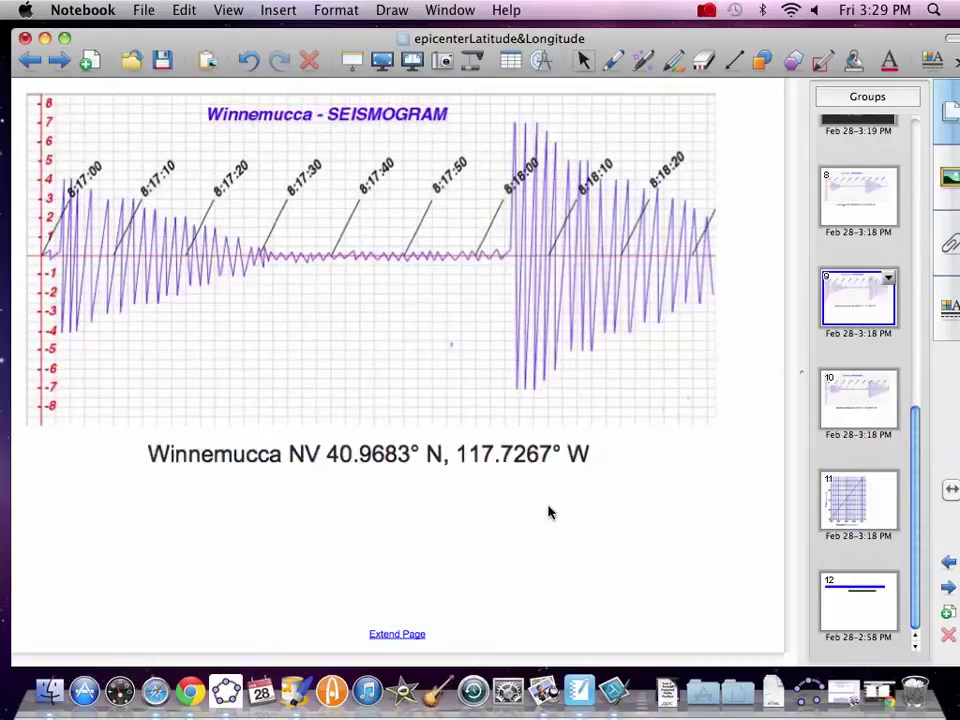
{"action": "key", "text": "Page_Up"}
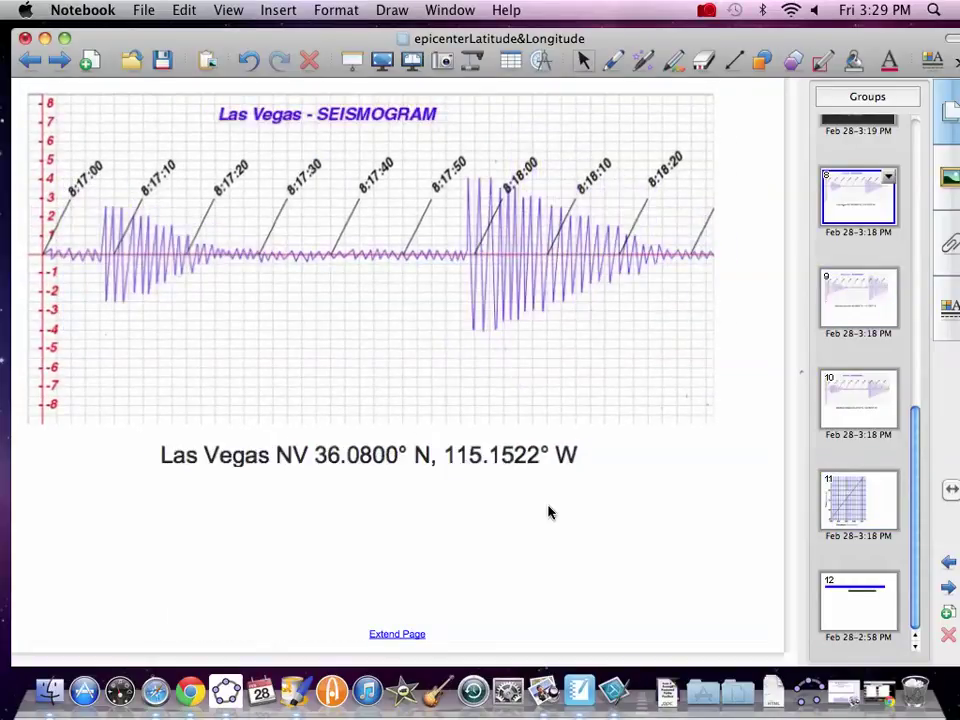
{"action": "left_click", "coordinate": [842, 606]}
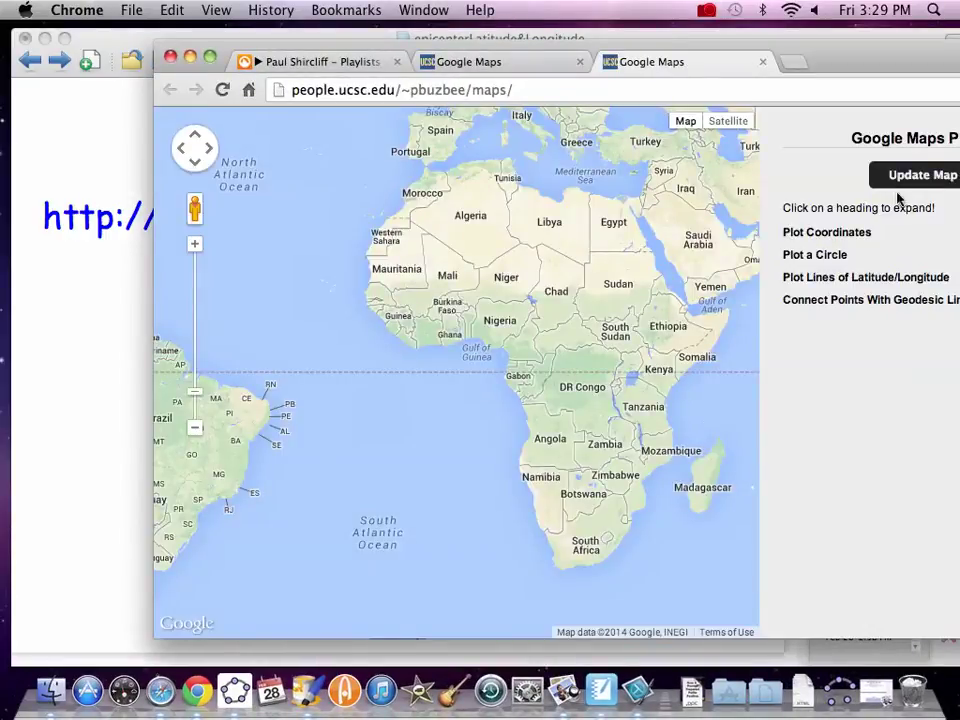
Step: Enter 36.1,-115.2, 41,-117.8 and 42.3,-122.9 as separate lines under Plot Coordinates and select them
{"action": "left_click", "coordinate": [811, 233]}
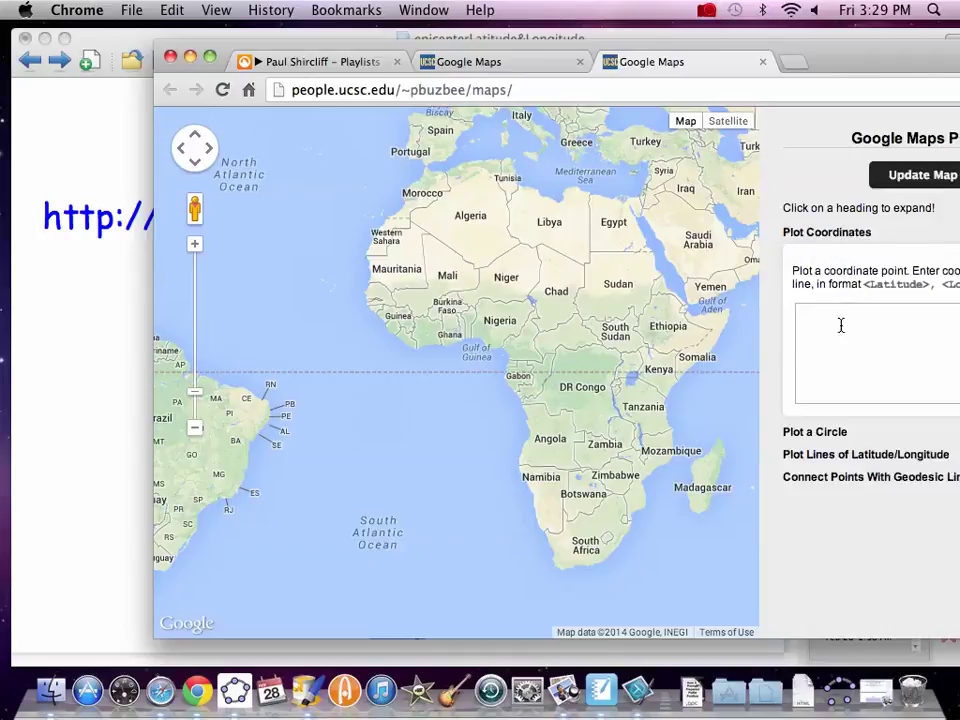
{"action": "left_click_drag", "start_coordinate": [843, 59], "coordinate": [730, 57]}
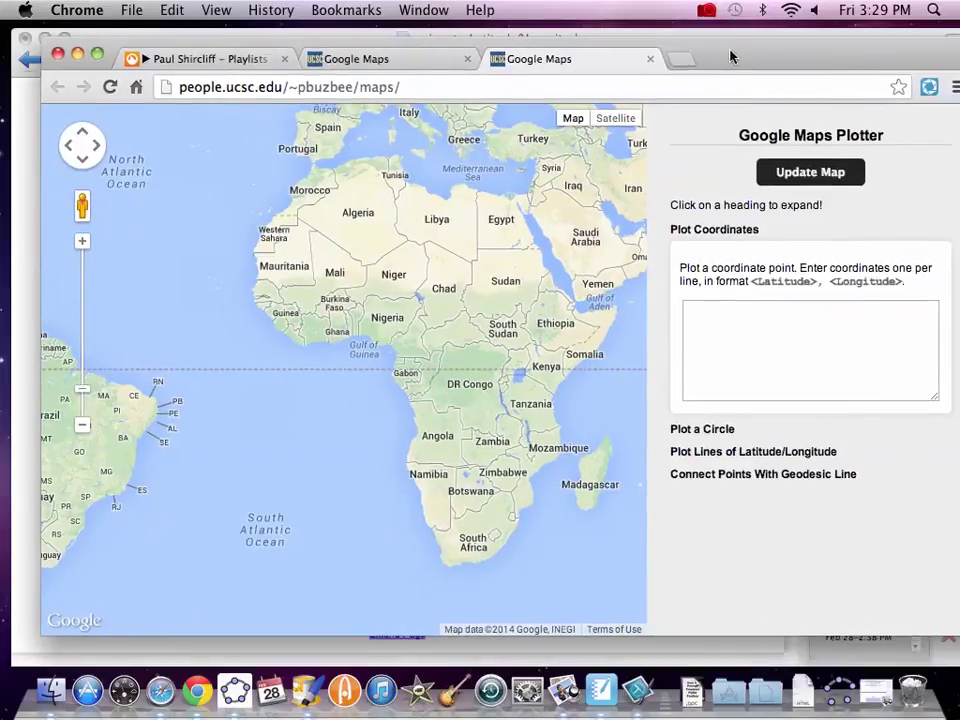
{"action": "left_click", "coordinate": [773, 327]}
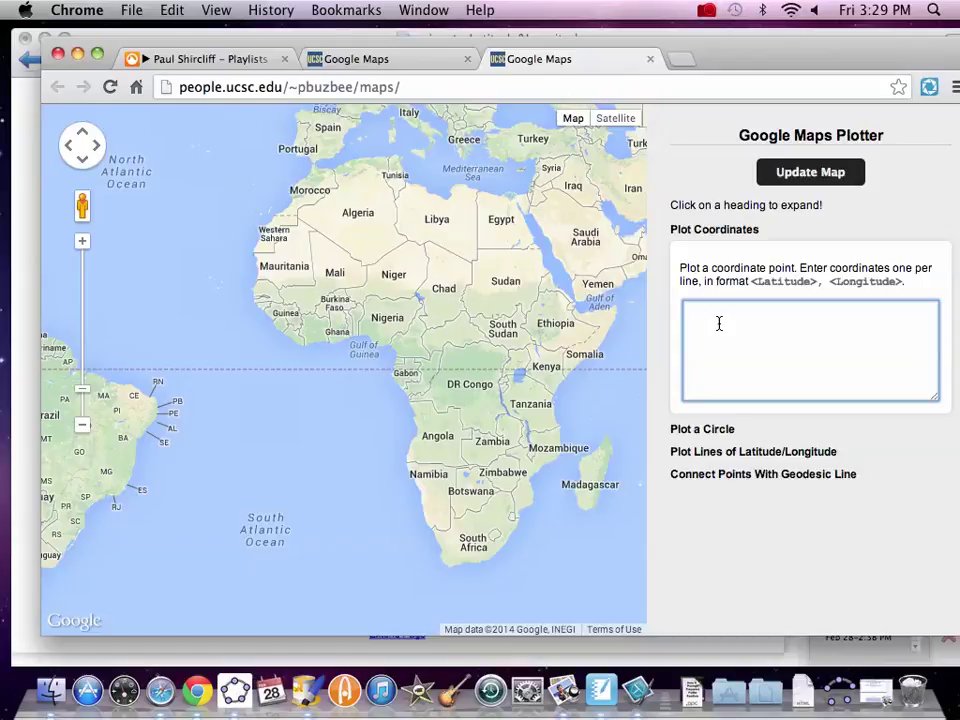
{"action": "type", "text": "36.1,-115.2"}
{"action": "key", "text": "Return"}
{"action": "type", "text": "40"}
{"action": "key", "text": "BackSpace"}
{"action": "type", "text": "1,-117.8"}
{"action": "key", "text": "Return"}
{"action": "type", "text": "42.3,-122.9"}
{"action": "left_click_drag", "start_coordinate": [766, 332], "coordinate": [686, 313]}
{"action": "key", "text": "super+c"}
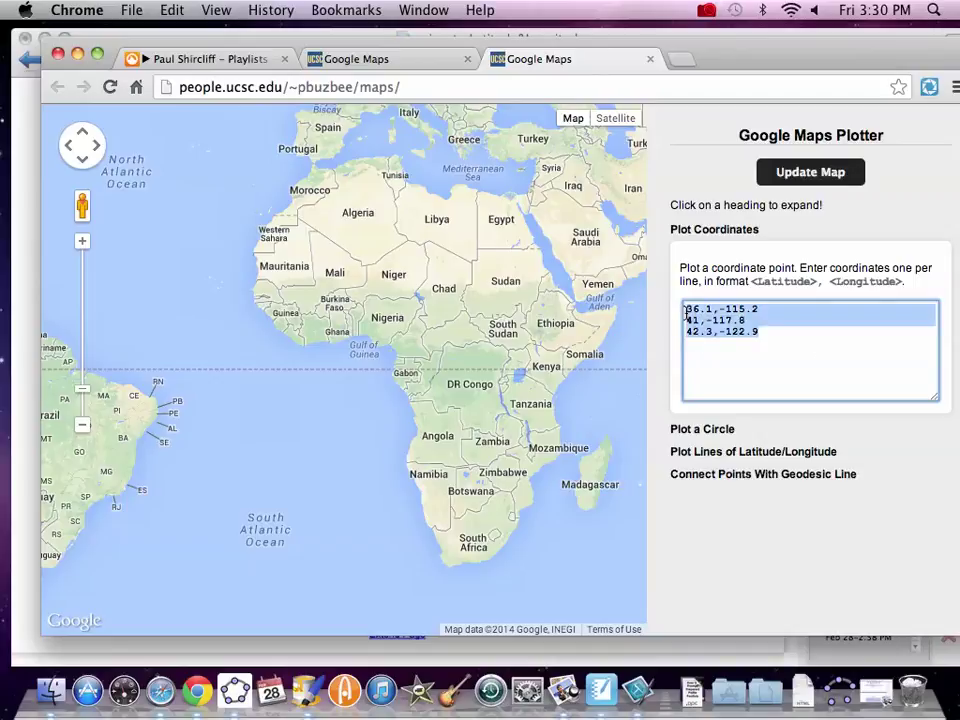
Step: Paste the three points into Plot a Circle with radii 500, 605 and 545, then update the map
{"action": "left_click", "coordinate": [706, 429]}
{"action": "left_click", "coordinate": [696, 543]}
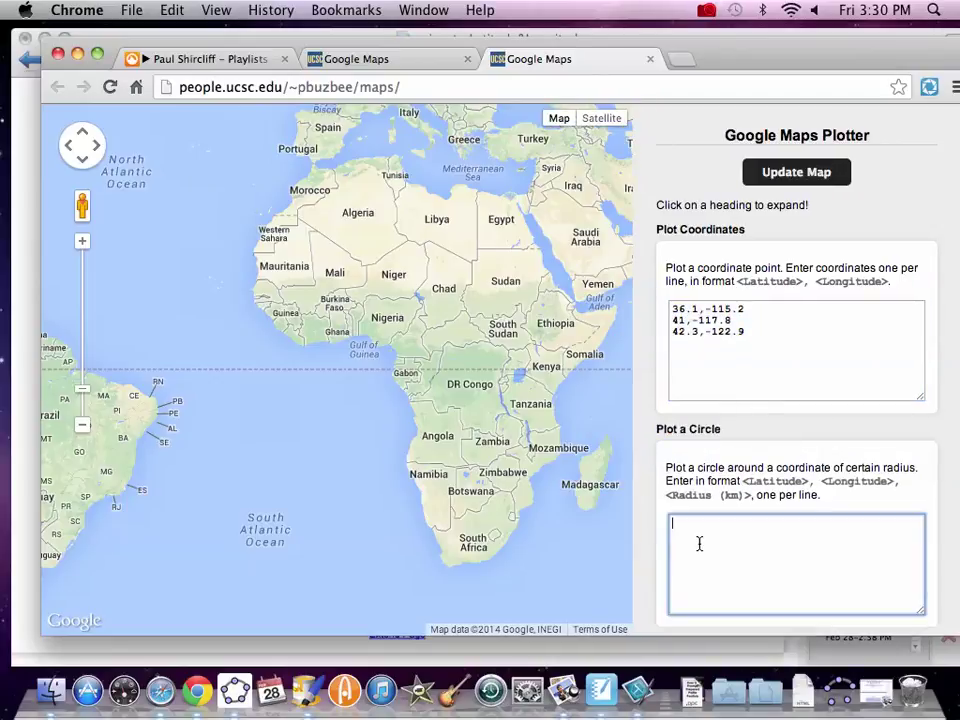
{"action": "key", "text": "super+v"}
{"action": "type", "text": ",500"}
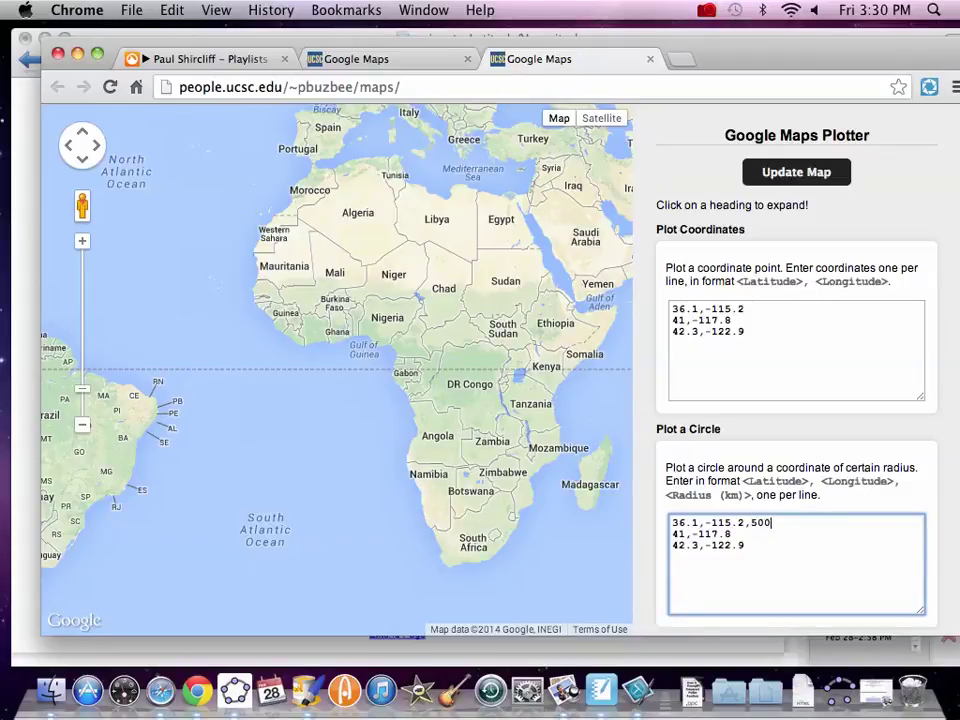
{"action": "type", "text": ", 605"}
{"action": "key", "text": "Left"}
{"action": "key", "text": "Left"}
{"action": "key", "text": "Left"}
{"action": "key", "text": "BackSpace"}
{"action": "left_click", "coordinate": [742, 545]}
{"action": "type", "text": ", 545"}
{"action": "left_click", "coordinate": [802, 171]}
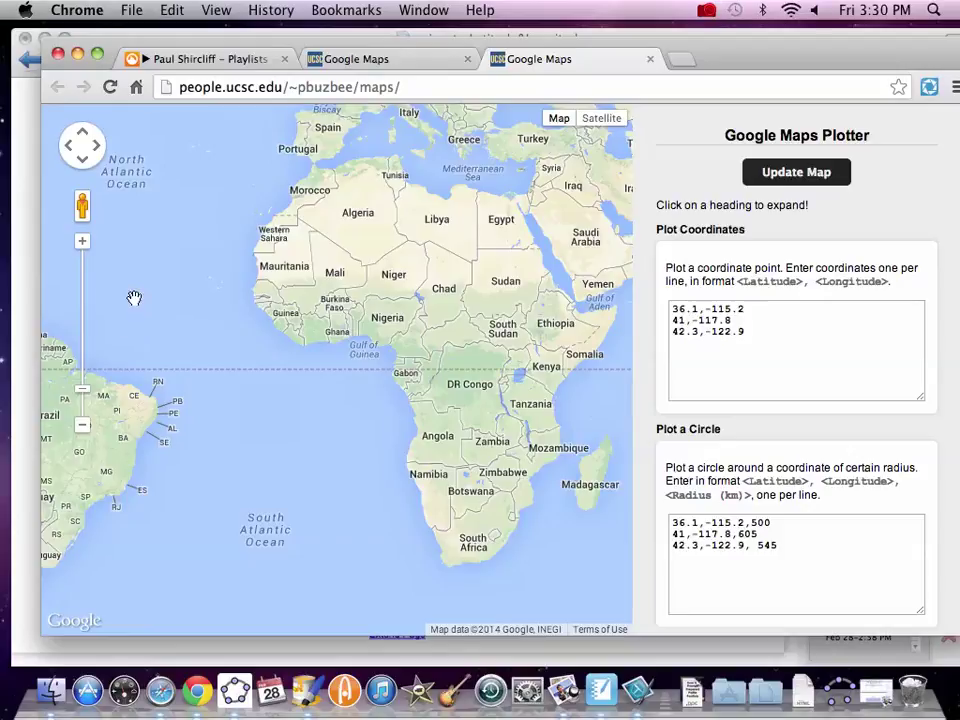
Step: Pan and zoom the map to frame the overlapping red circles over Nevada and California
{"action": "mouse_move", "coordinate": [154, 302]}
{"action": "left_mouse_down"}
{"action": "mouse_move", "coordinate": [231, 341]}
{"action": "mouse_move", "coordinate": [281, 349]}
{"action": "mouse_move", "coordinate": [265, 390]}
{"action": "mouse_move", "coordinate": [291, 422]}
{"action": "left_mouse_up"}
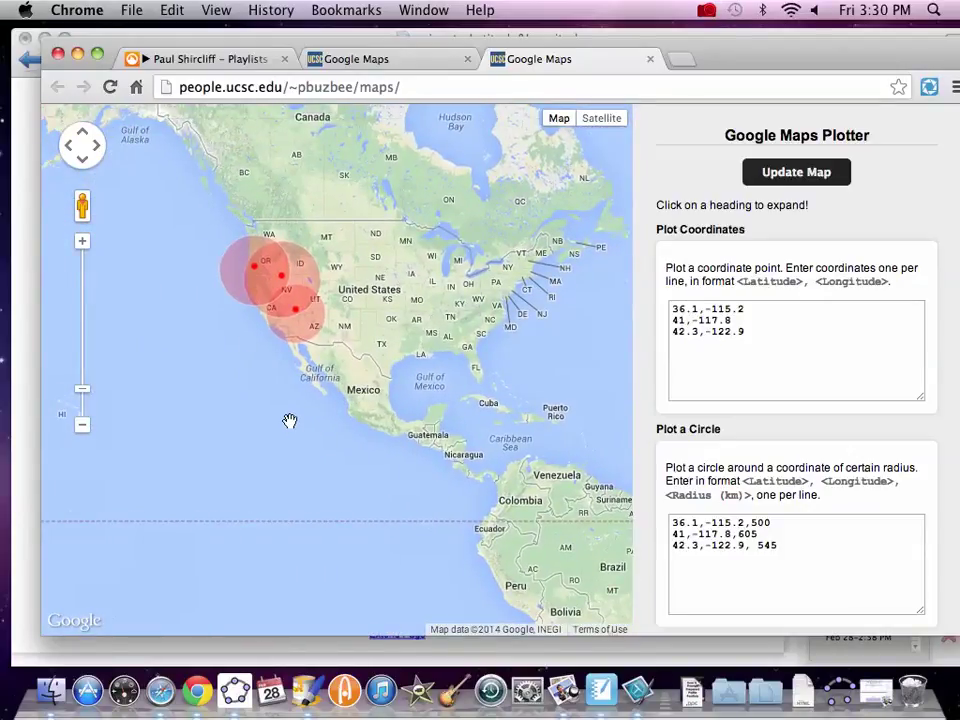
{"action": "scroll", "coordinate": [288, 418], "scroll_direction": "up", "scroll_amount": 5}
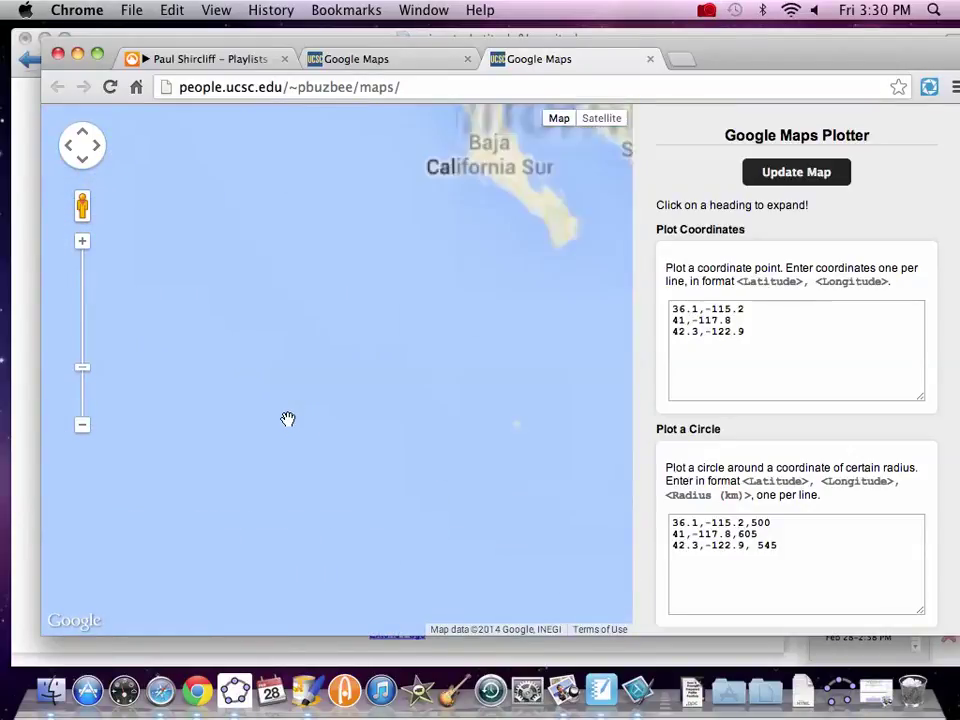
{"action": "scroll", "coordinate": [317, 303], "scroll_direction": "up", "scroll_amount": 2}
{"action": "left_click_drag", "start_coordinate": [317, 303], "coordinate": [159, 536]}
{"action": "scroll", "coordinate": [133, 449], "scroll_direction": "up", "scroll_amount": 2}
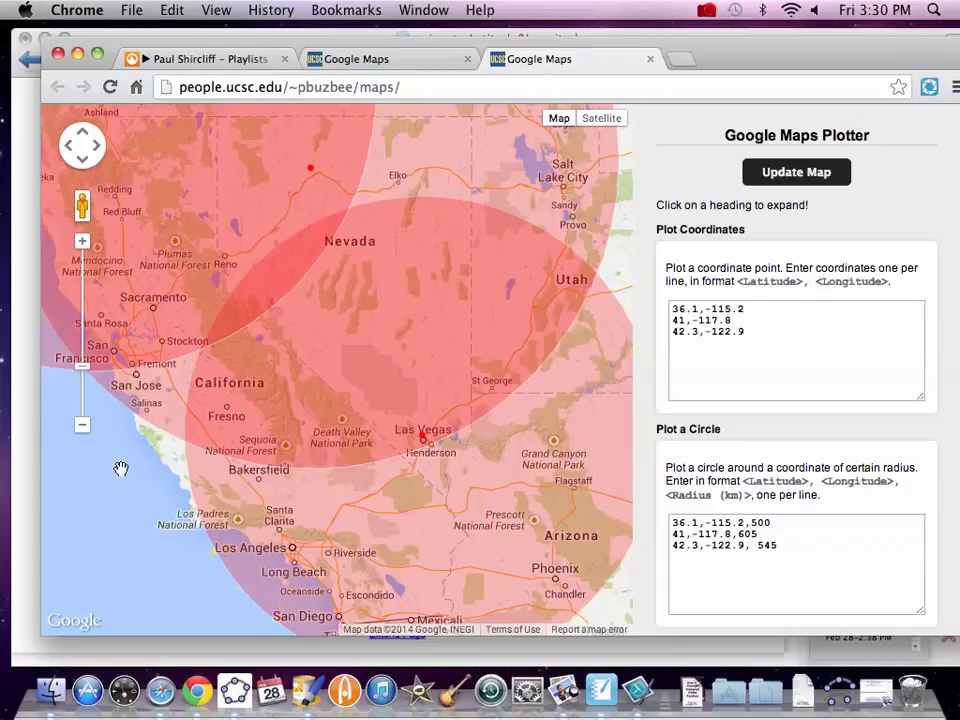
{"action": "left_click_drag", "start_coordinate": [120, 469], "coordinate": [216, 459]}
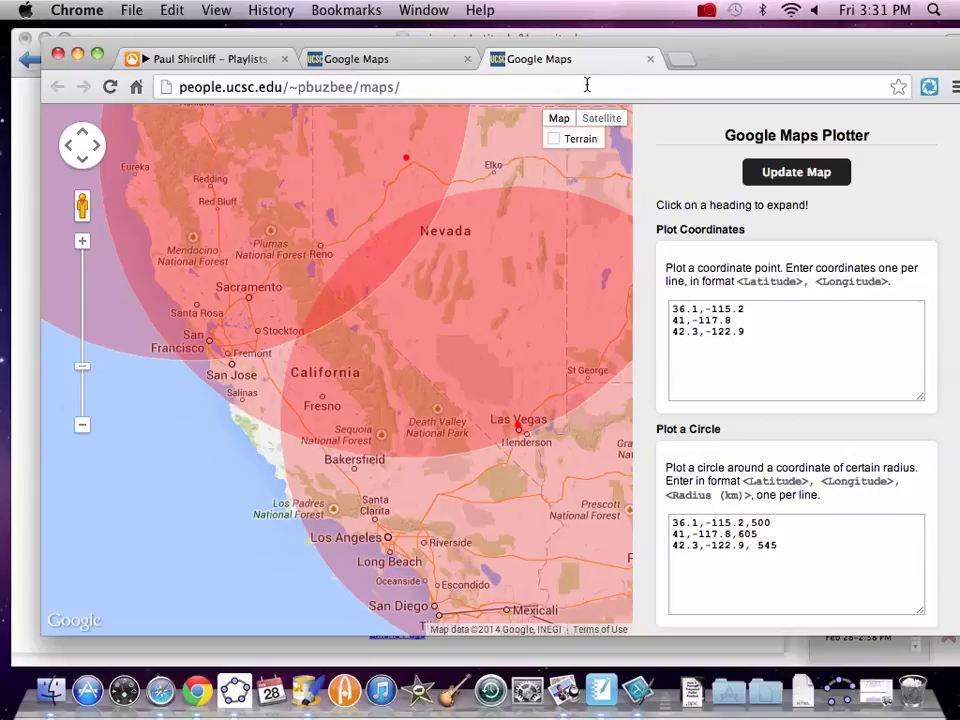
Step: Search Google for 'las vegas' coordinates in a new tab
{"action": "left_click", "coordinate": [684, 60]}
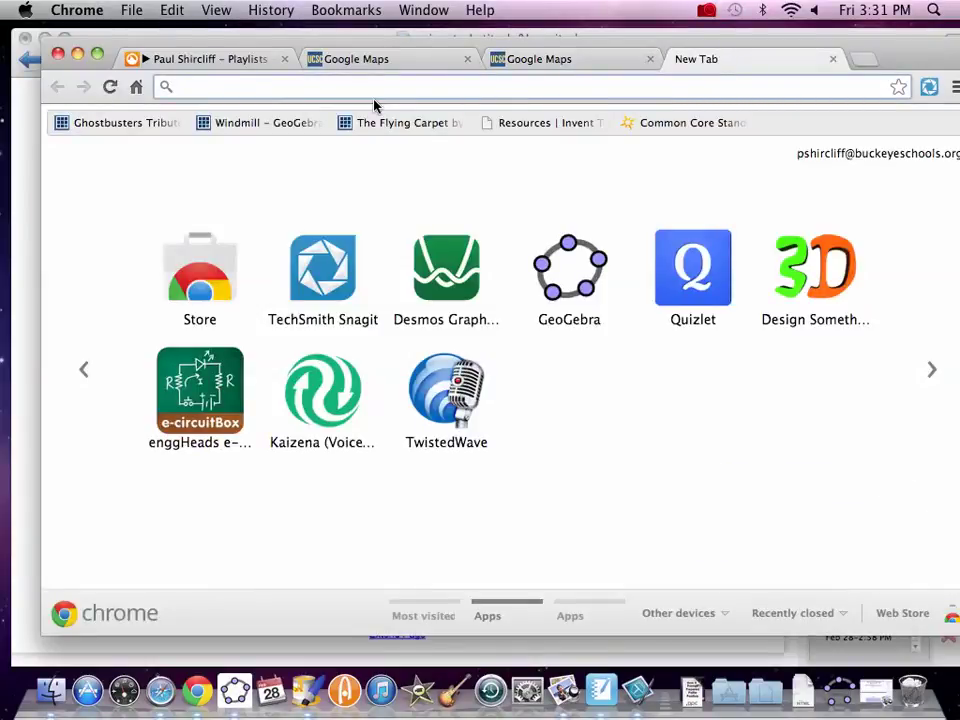
{"action": "type", "text": "las "}
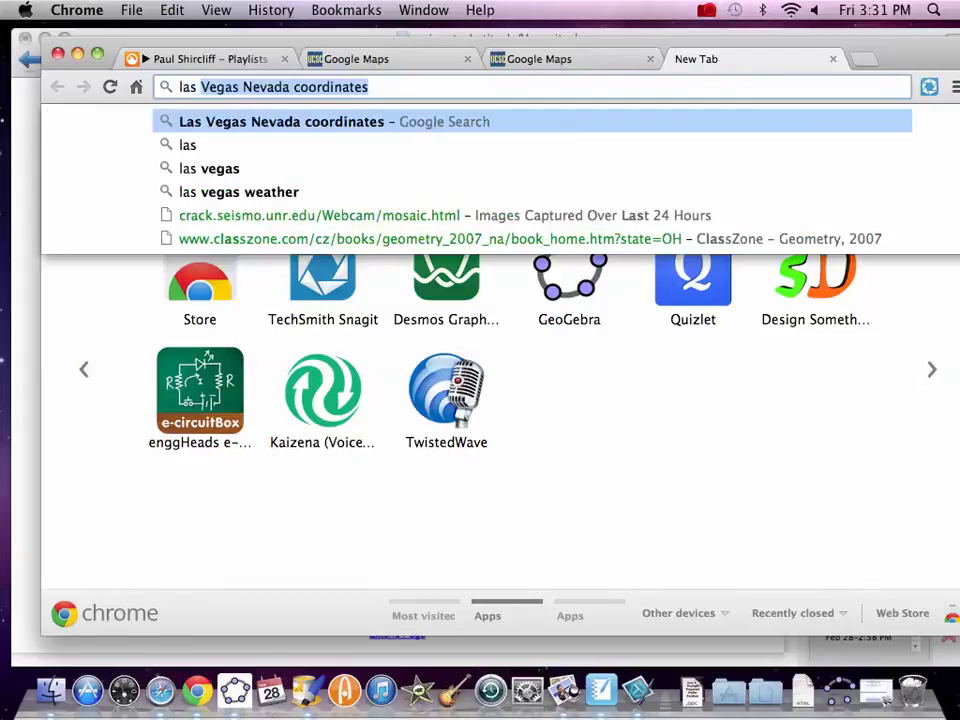
{"action": "type", "text": "vegas"}
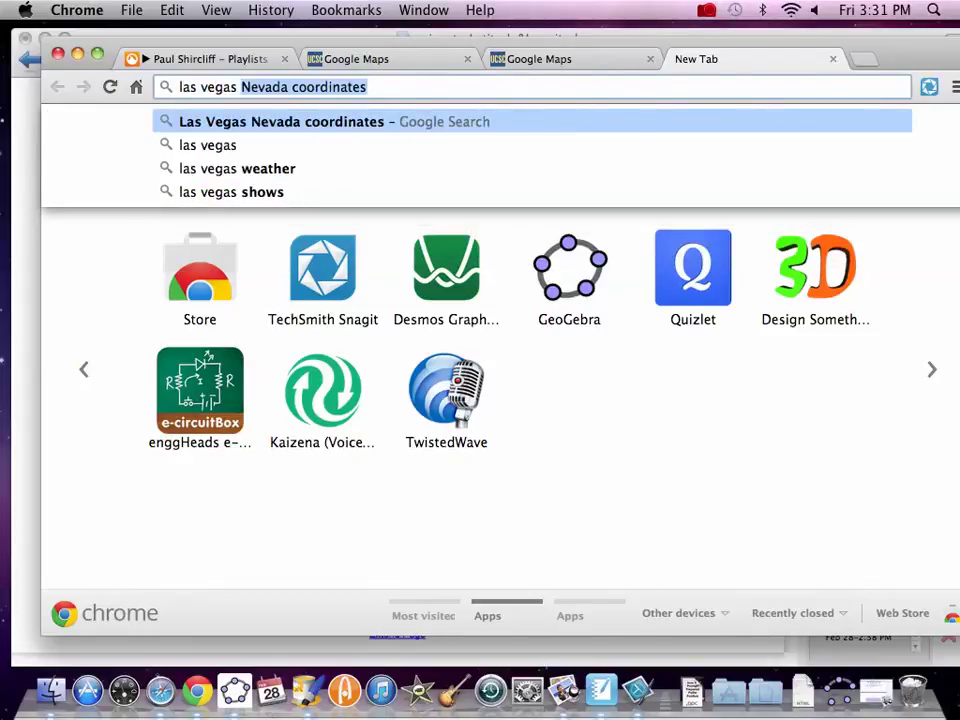
{"action": "key", "text": "Return"}
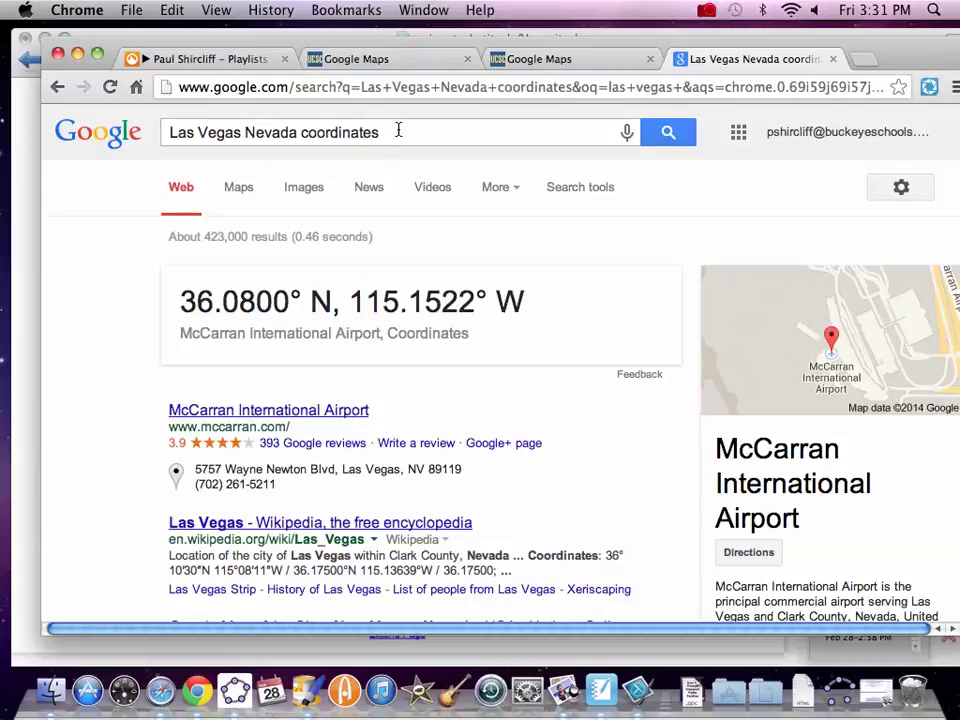
Step: Replace the query with 'winnemucca NV coordinates' and run the search
{"action": "left_click_drag", "start_coordinate": [398, 131], "coordinate": [172, 131]}
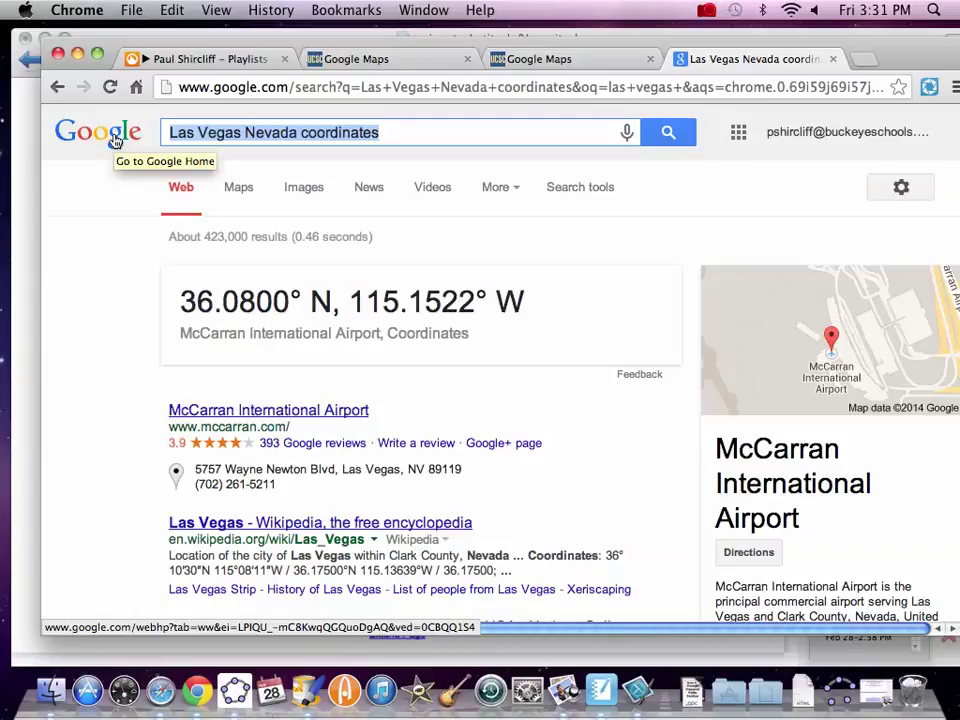
{"action": "type", "text": "winn"}
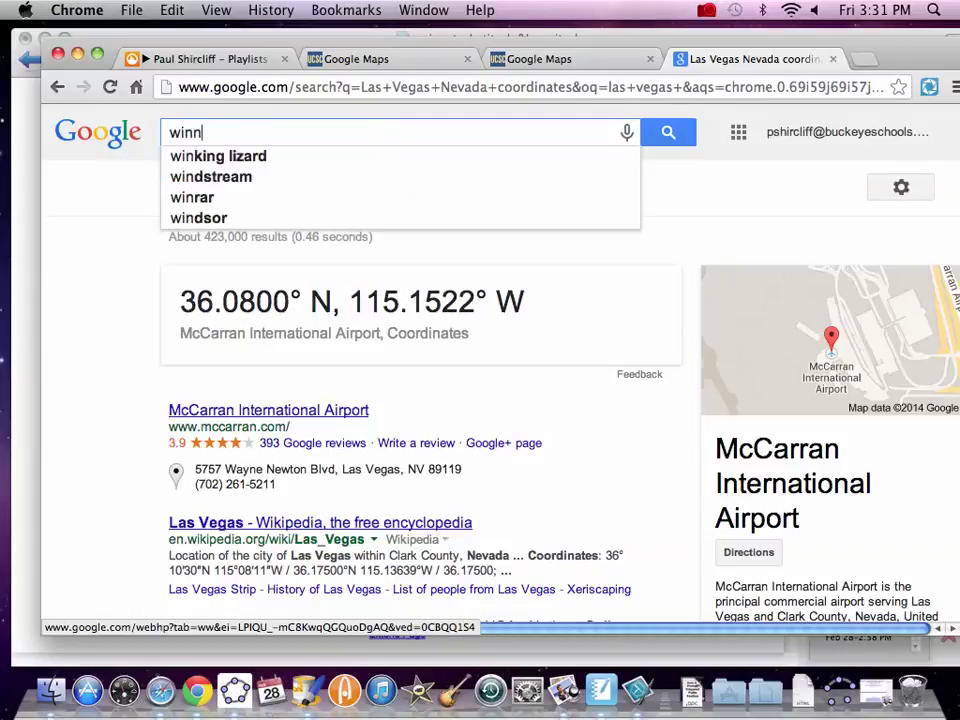
{"action": "type", "text": "e"}
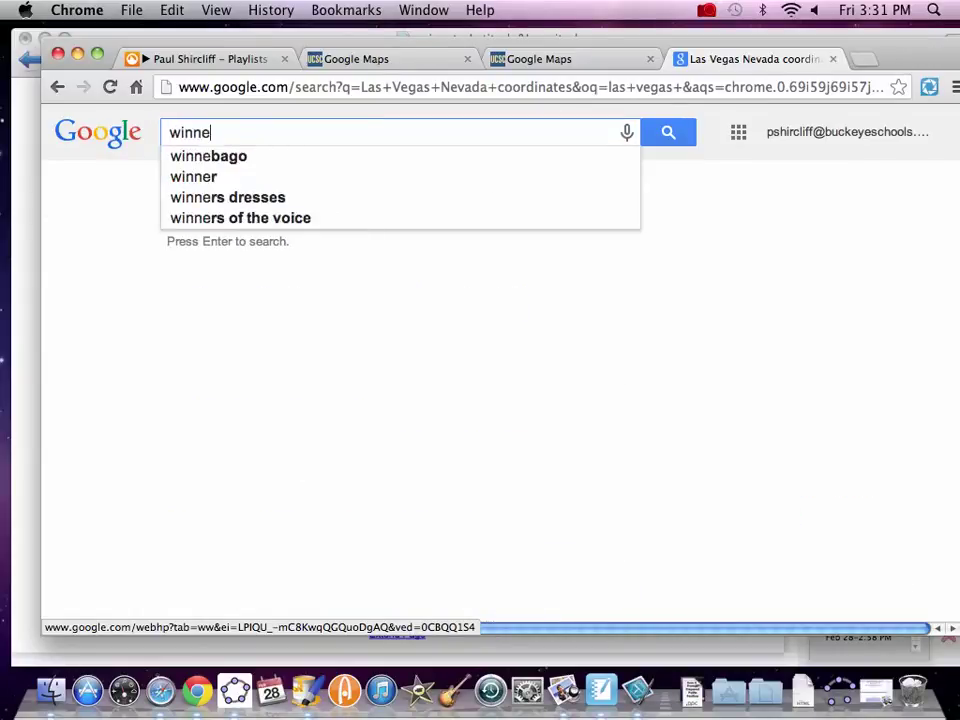
{"action": "type", "text": "mucca "}
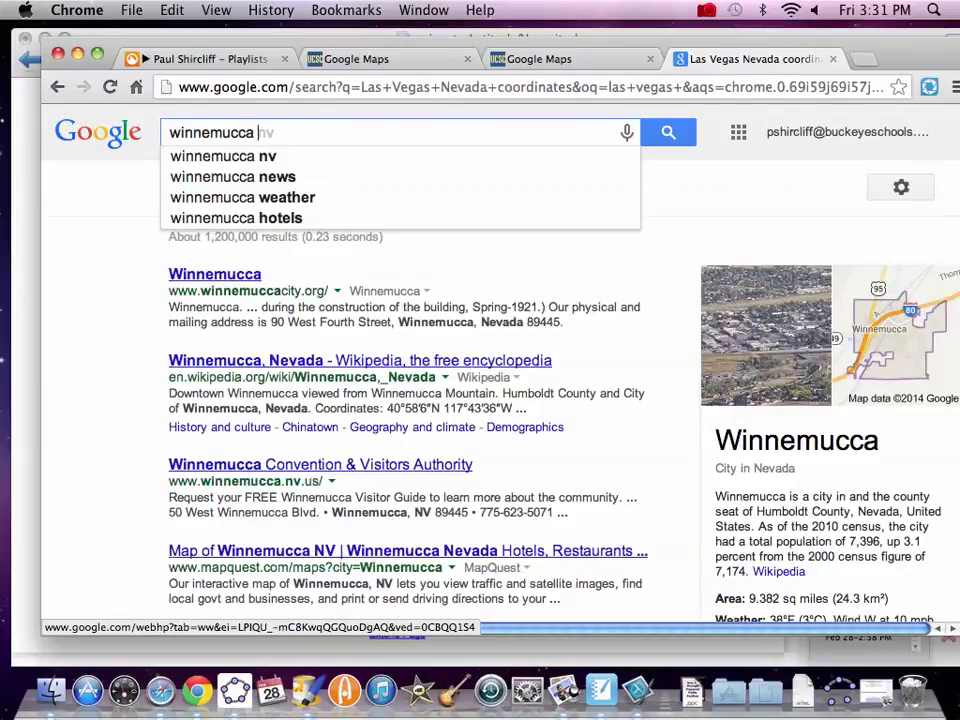
{"action": "type", "text": "NV co"}
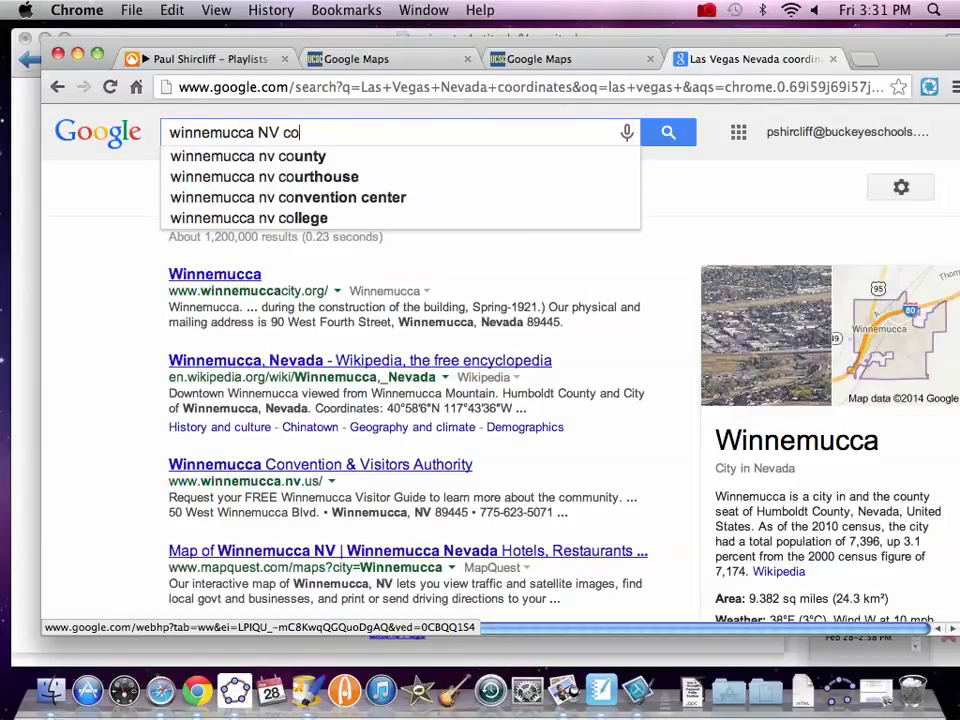
{"action": "type", "text": "ordinates"}
{"action": "key", "text": "Return"}
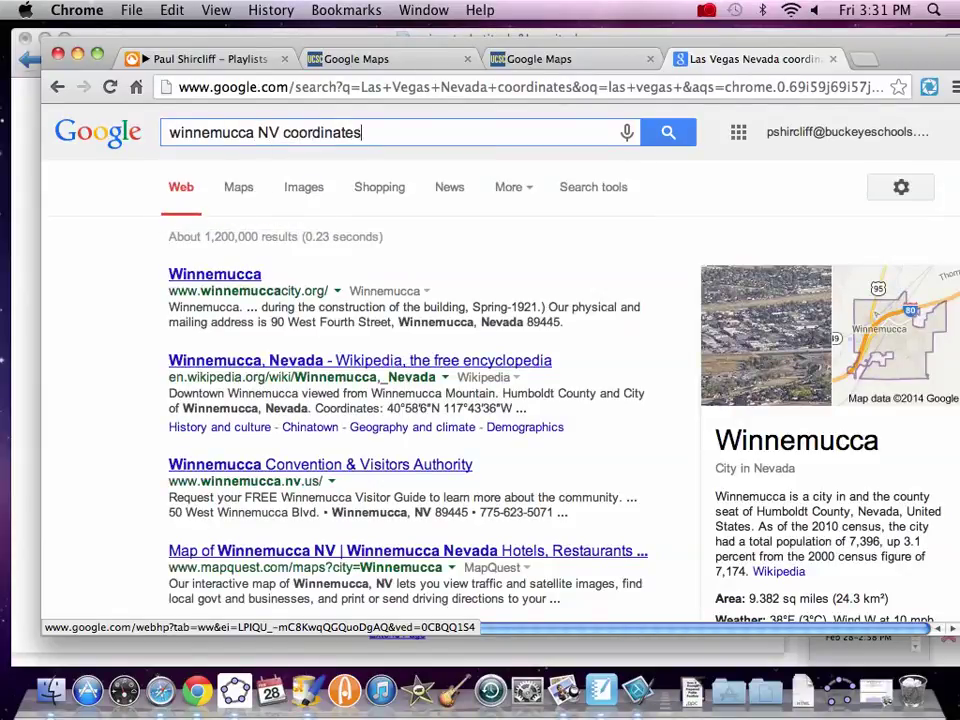